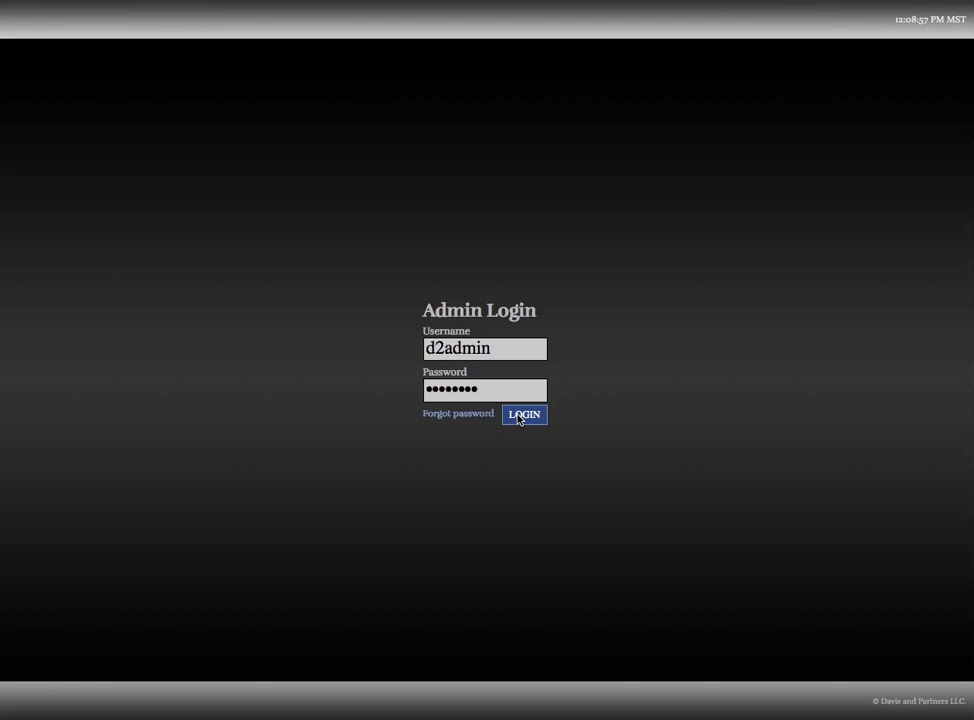
# Step: Log in to the admin area and open the Home page for editing
pyautogui.click(519, 419)
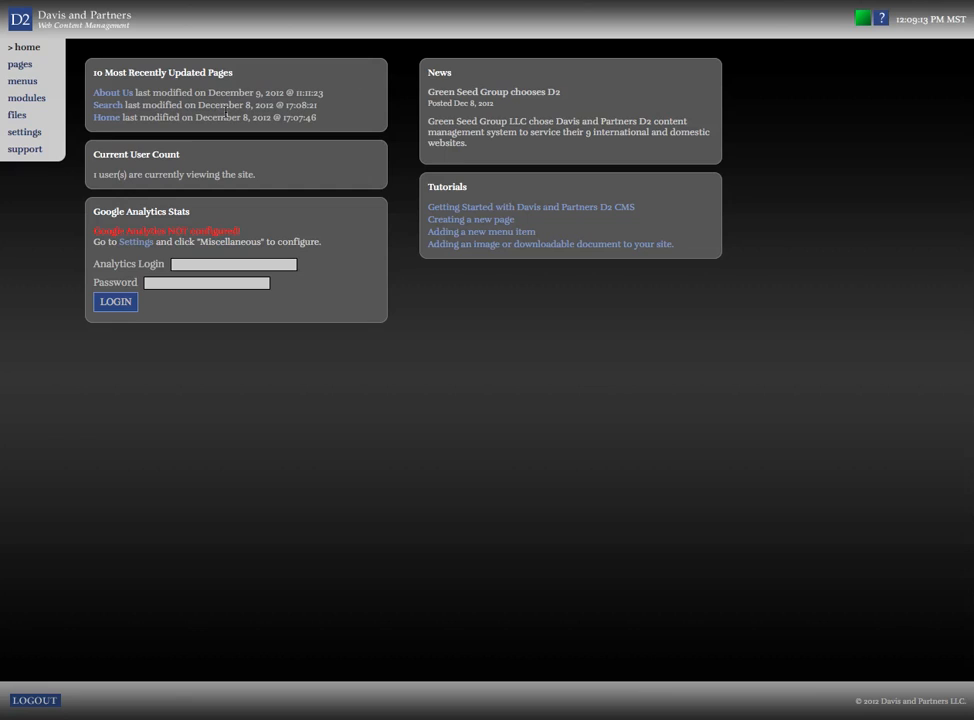
pyautogui.click(113, 120)
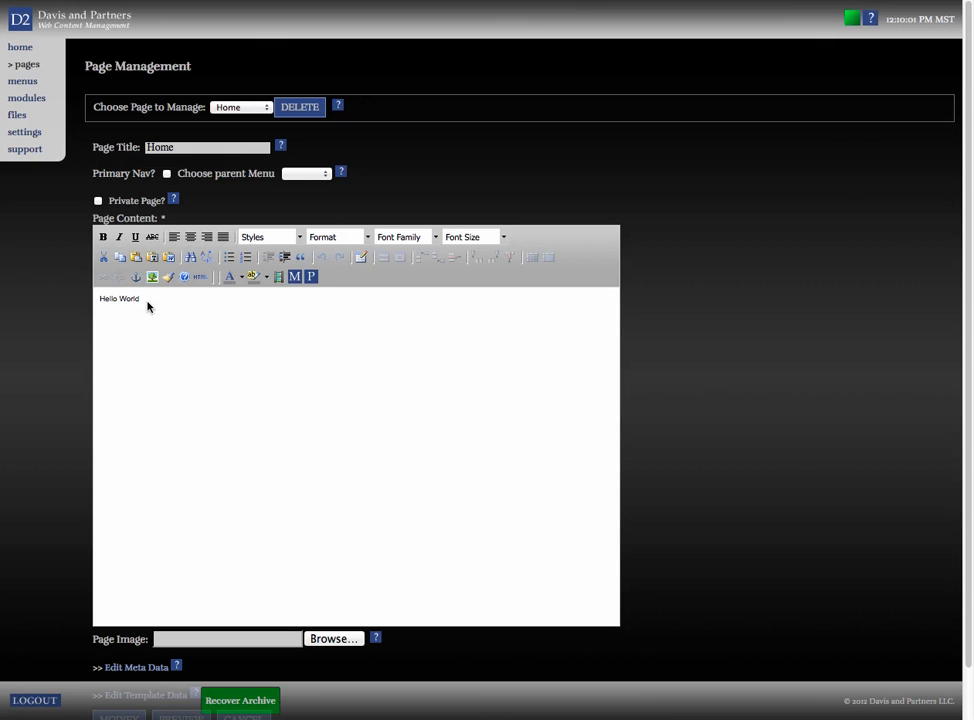
# Step: Expand the Home page's meta data and template data sections to examine their settings
pyautogui.scroll(-1, 740, 515)
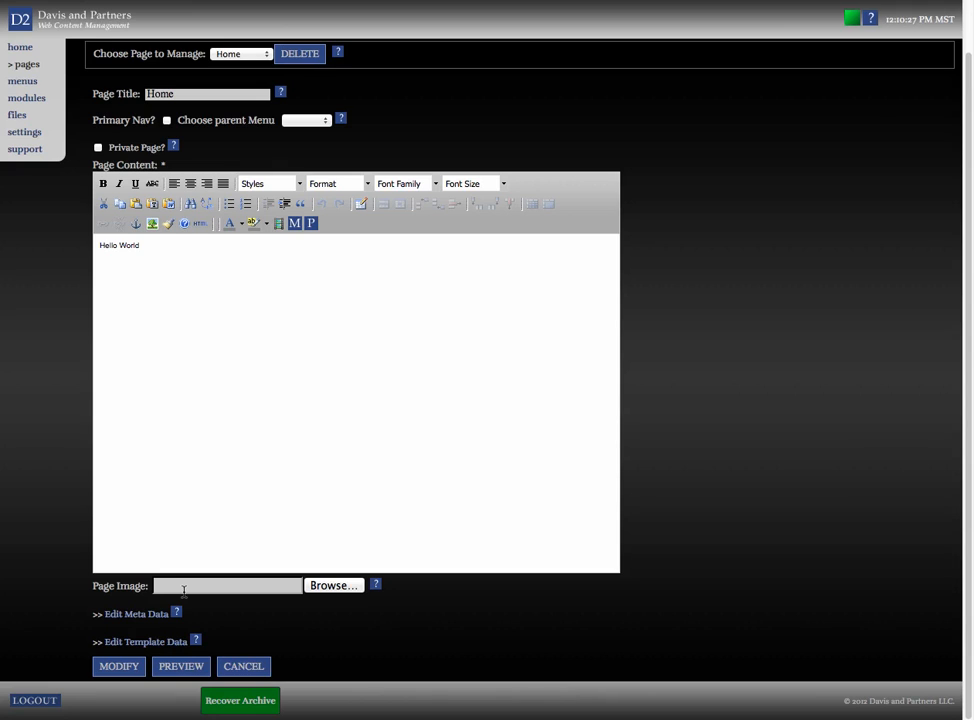
pyautogui.click(134, 617)
pyautogui.scroll(-2, 135, 624)
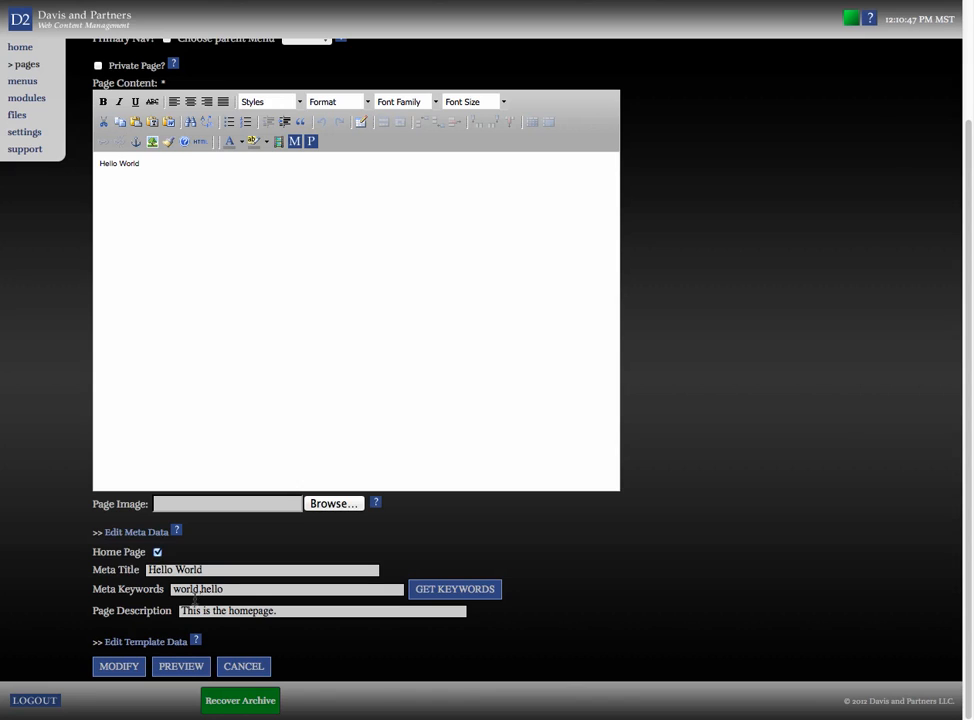
pyautogui.click(141, 651)
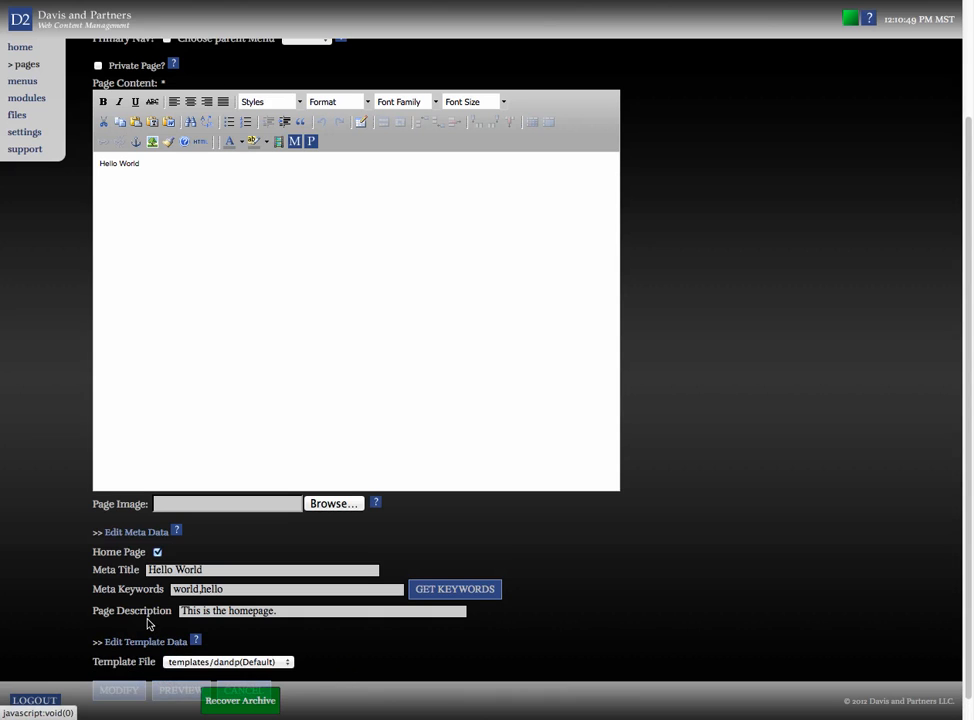
pyautogui.scroll(-1, 150, 625)
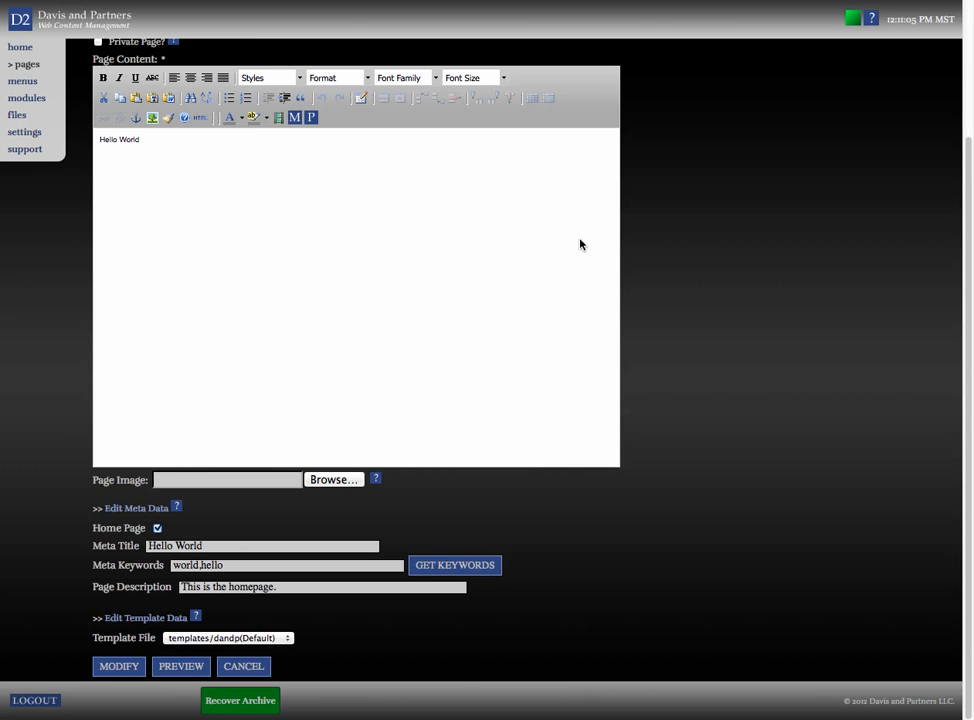
# Step: Add the paragraph "This is a test." below "Hello World" on the Home page, save the change and reload the live site
pyautogui.scroll(2, 578, 243)
pyautogui.scroll(1, 578, 243)
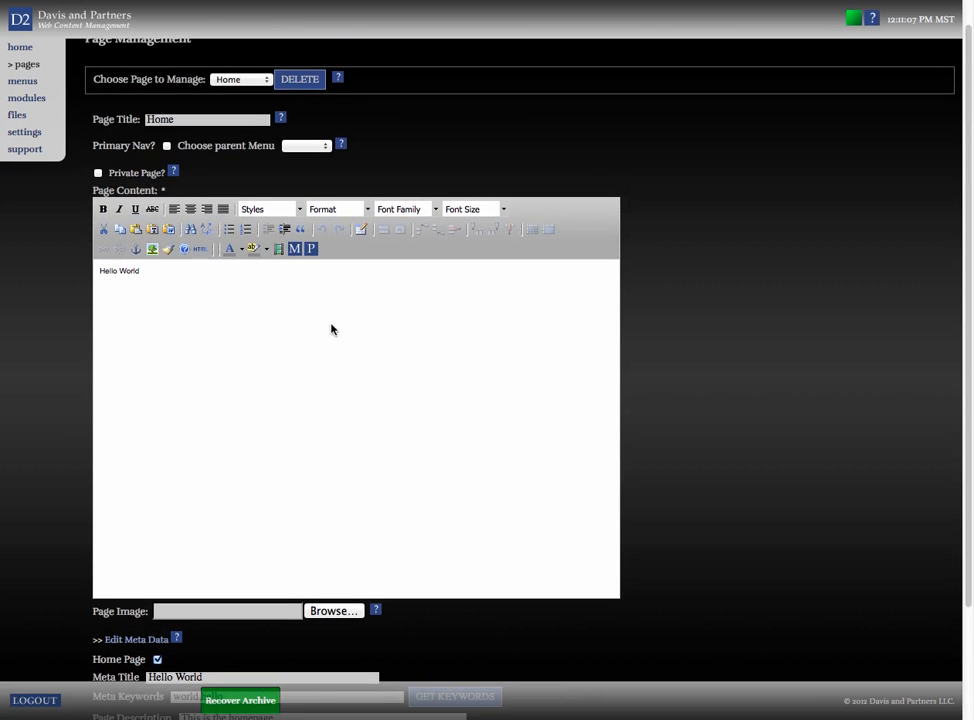
pyautogui.click(181, 283)
pyautogui.press('Return')
pyautogui.write('This is a test.')
pyautogui.scroll(-3, 722, 420)
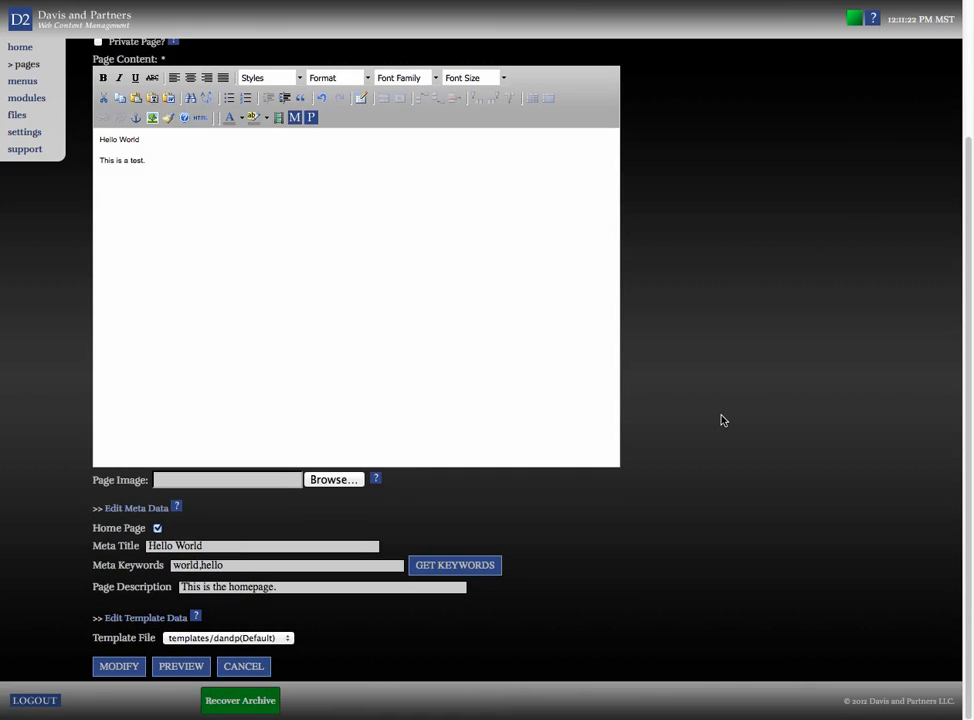
pyautogui.click(117, 666)
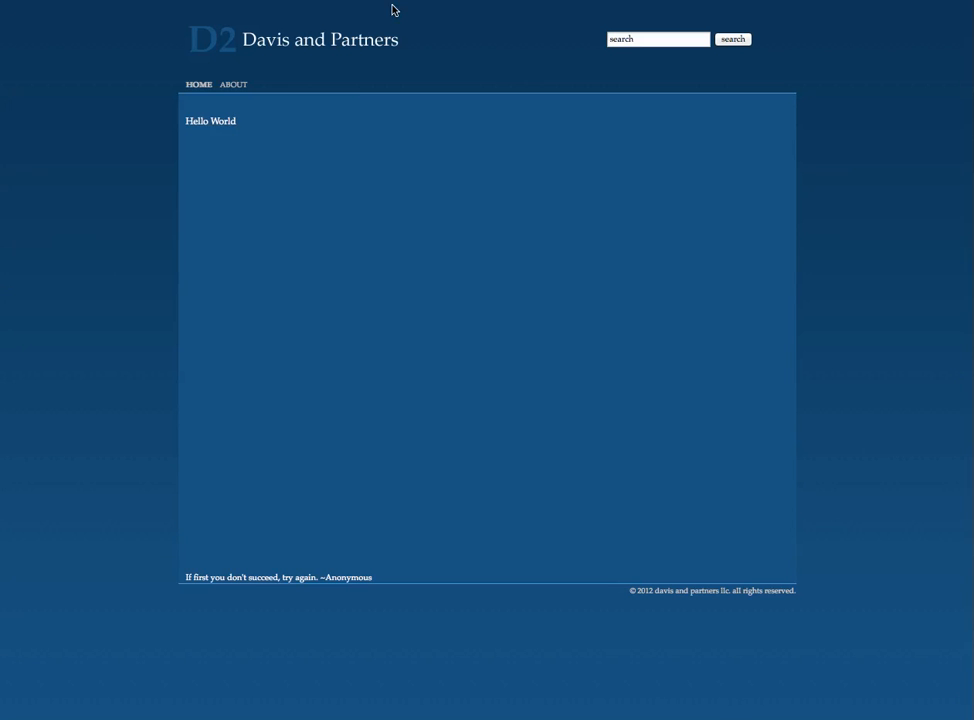
pyautogui.press('super+r')
# Step: Back in the admin area, title a new page "Contact Us" and include it in the primary navigation with menu item title "Contact"
pyautogui.click(150, 0)
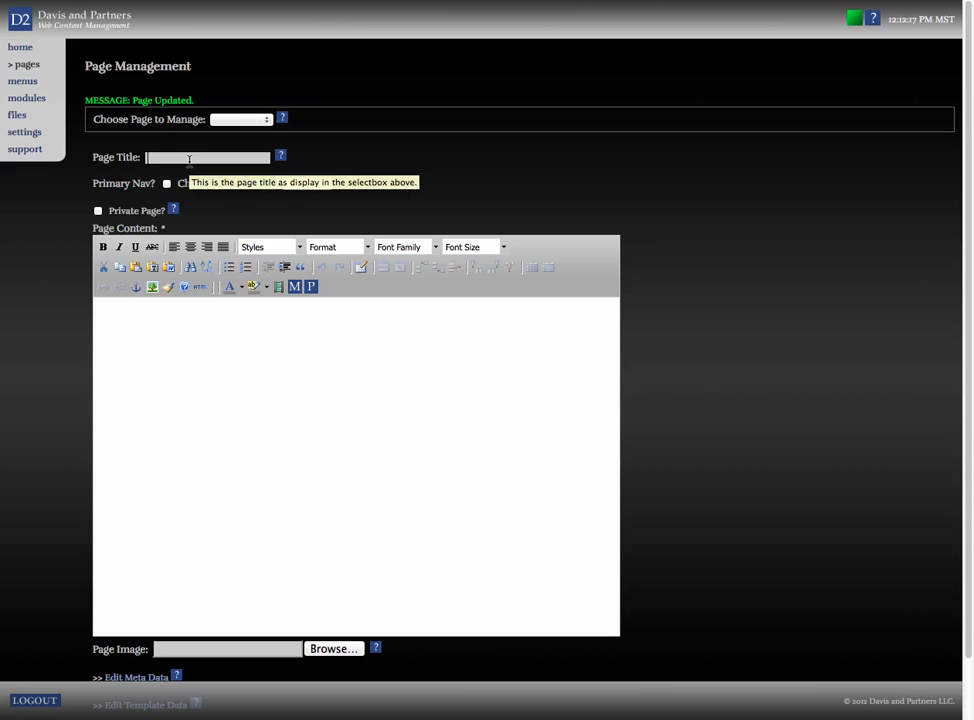
pyautogui.write('Contac')
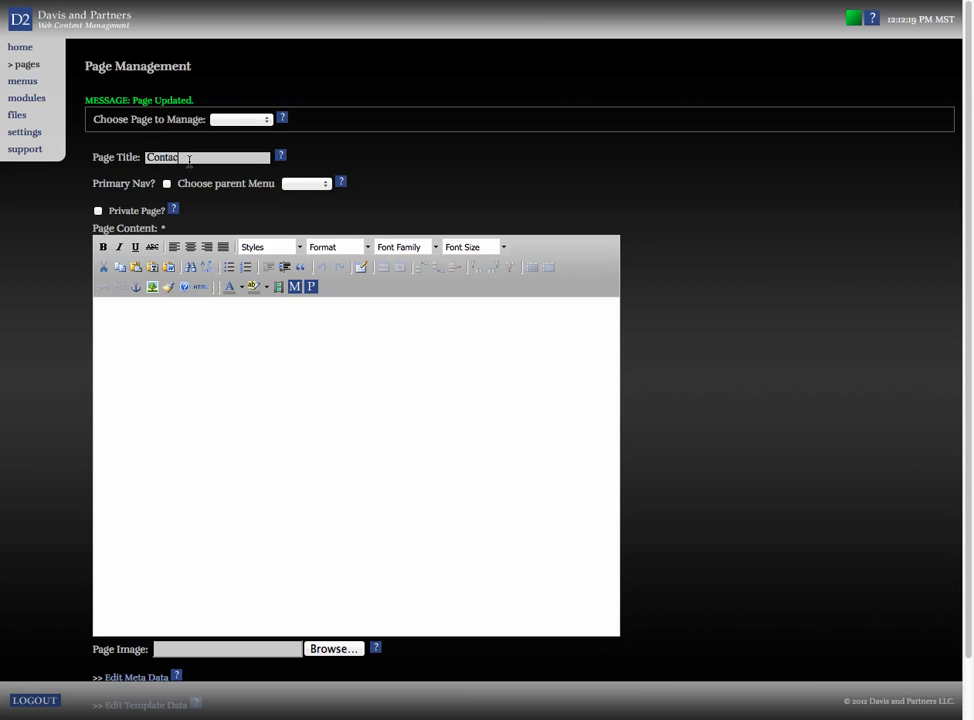
pyautogui.write('t Us')
pyautogui.click(167, 185)
pyautogui.click(211, 204)
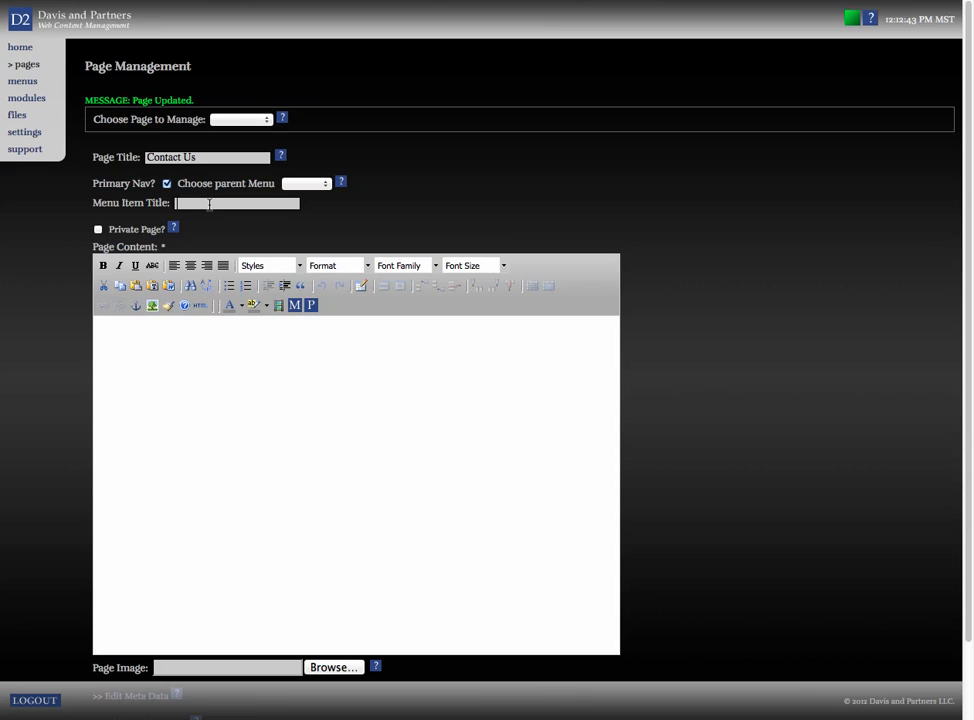
pyautogui.write('Contact')
# Step: Write the page content "You can canotact Us by phone:" with the contact phone number as a separate paragraph below it
pyautogui.click(172, 358)
pyautogui.write('You can canotact Us ')
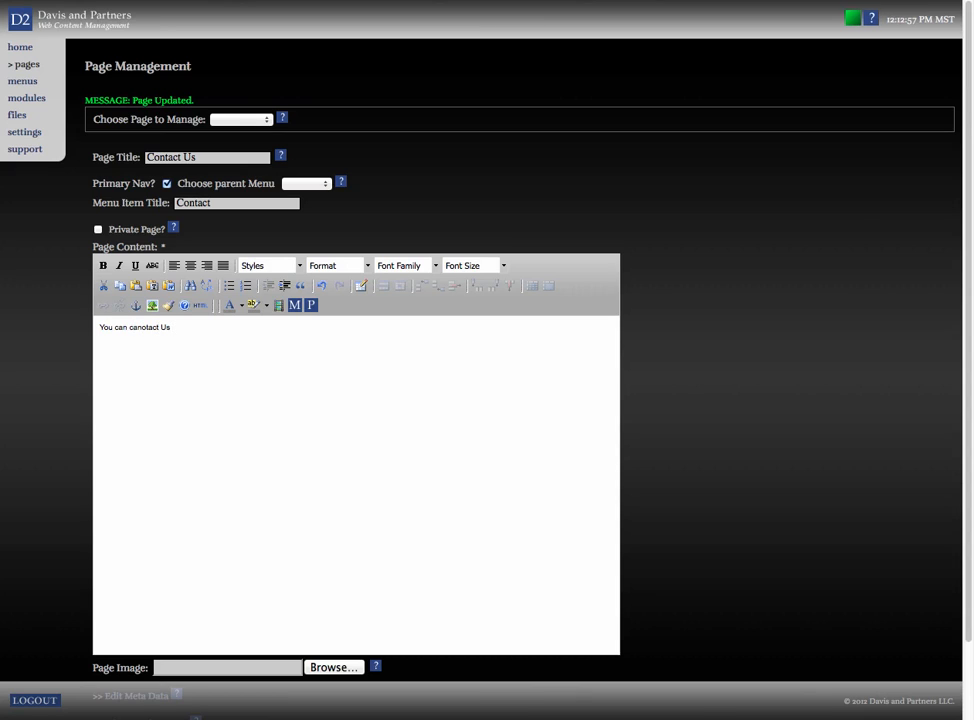
pyautogui.write('by phone:')
pyautogui.press('Return')
pyautogui.press('Return')
pyautogui.write('555-123-4567')
# Step: Set the new page's meta title to "Contact Us" and its meta keywords to "contact,phone"
pyautogui.scroll(-2, 48, 448)
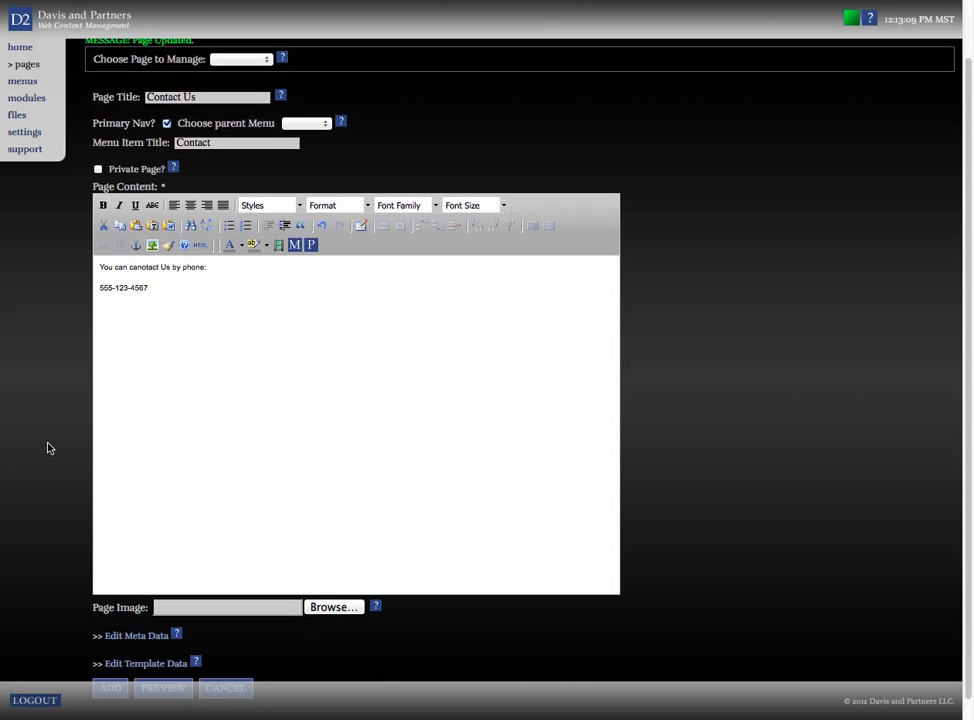
pyautogui.scroll(-1, 46, 448)
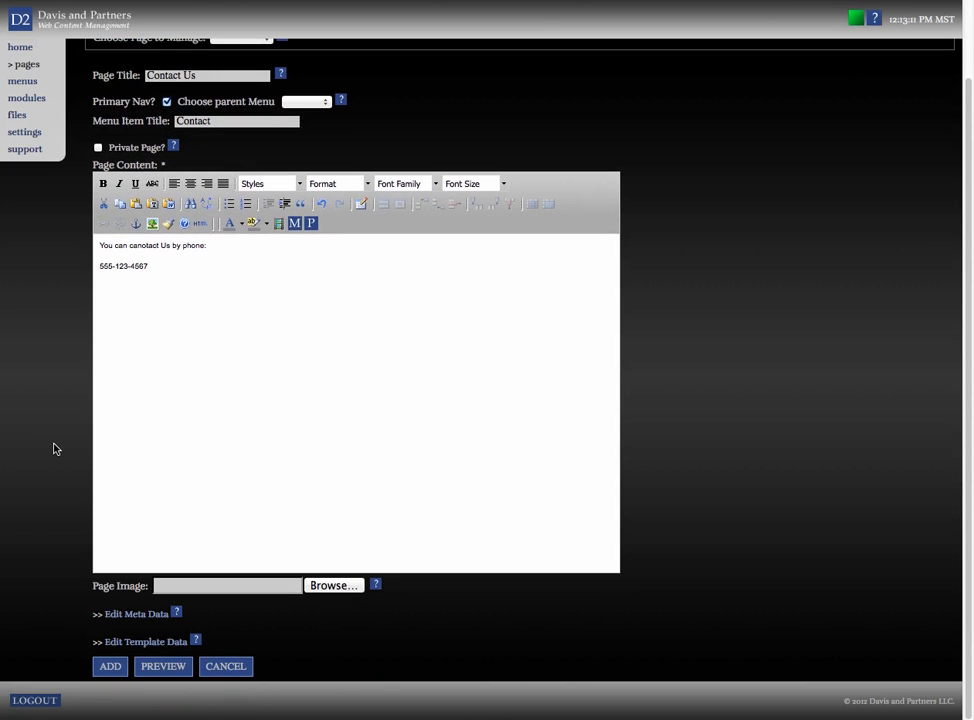
pyautogui.click(116, 614)
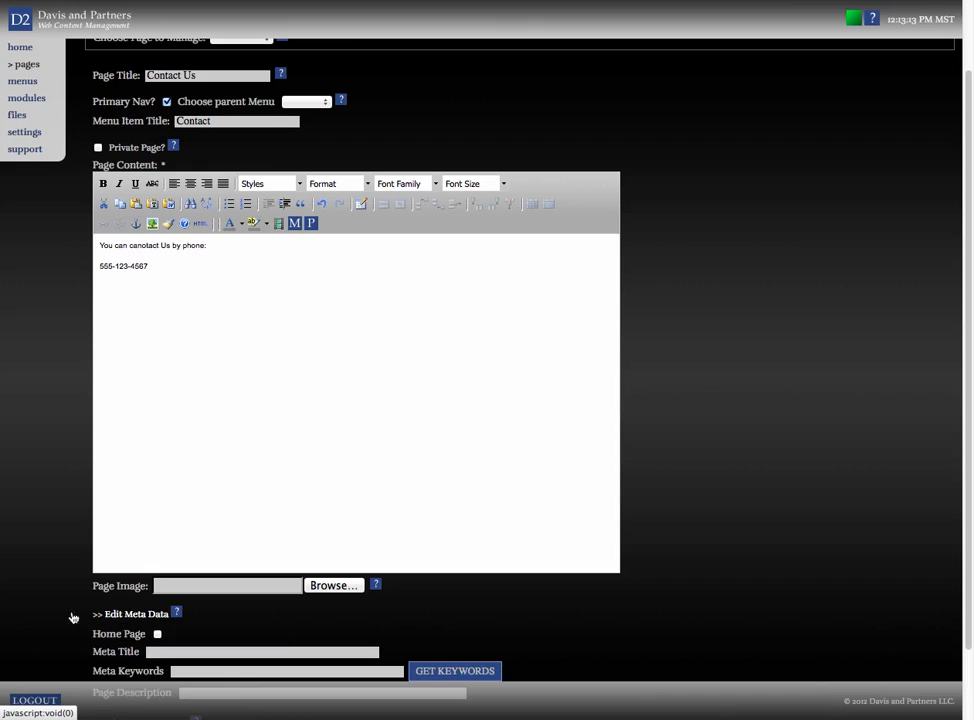
pyautogui.scroll(-3, 33, 602)
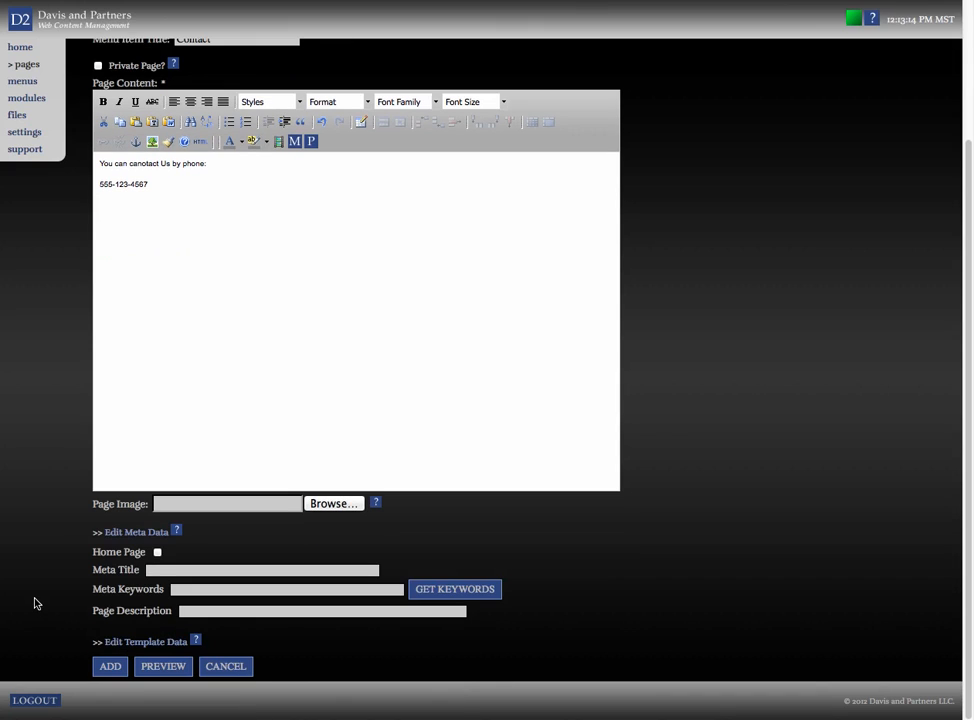
pyautogui.click(158, 572)
pyautogui.write('Contact Us')
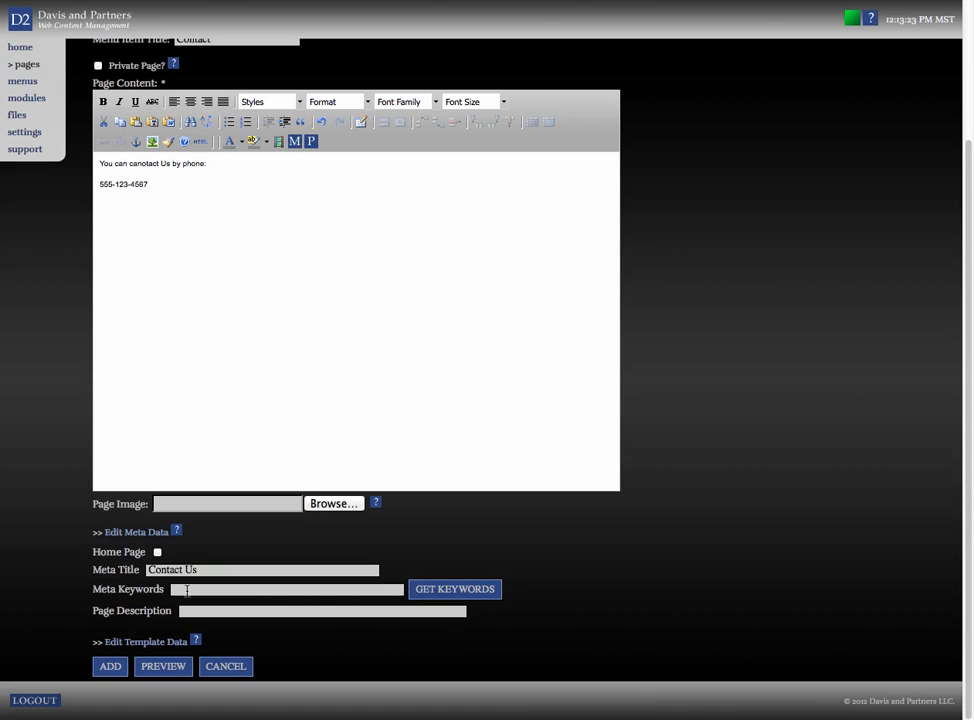
pyautogui.click(186, 590)
pyautogui.write('contact,phone')
# Step: Set the page description to "Information for contacting us" and add the page to the site
pyautogui.click(190, 612)
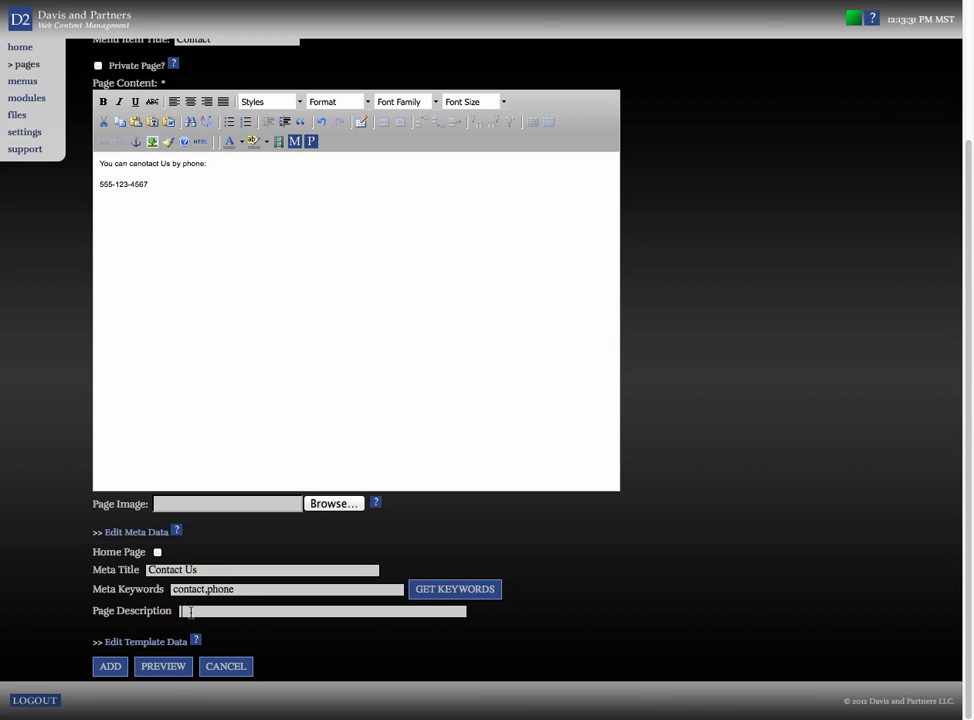
pyautogui.write('Inf')
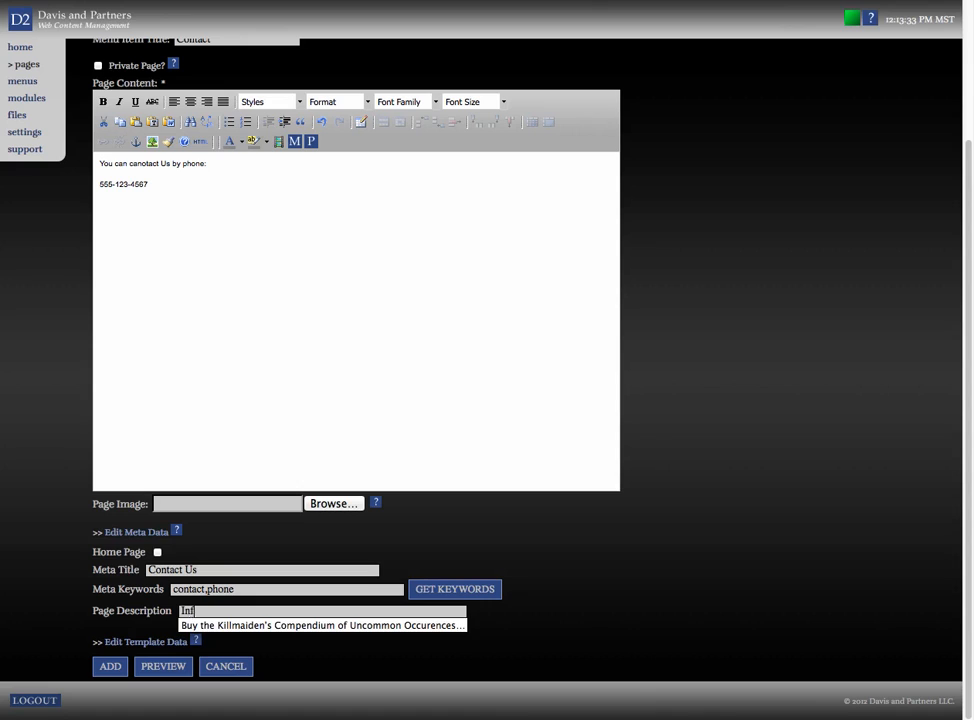
pyautogui.write('ormation')
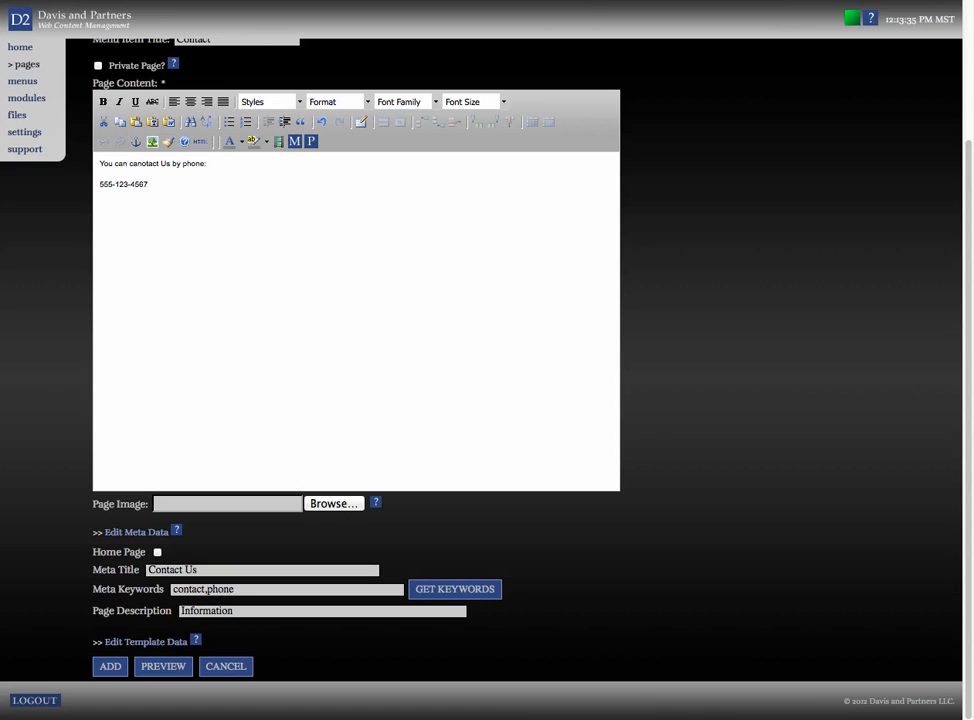
pyautogui.write(' for contacting us')
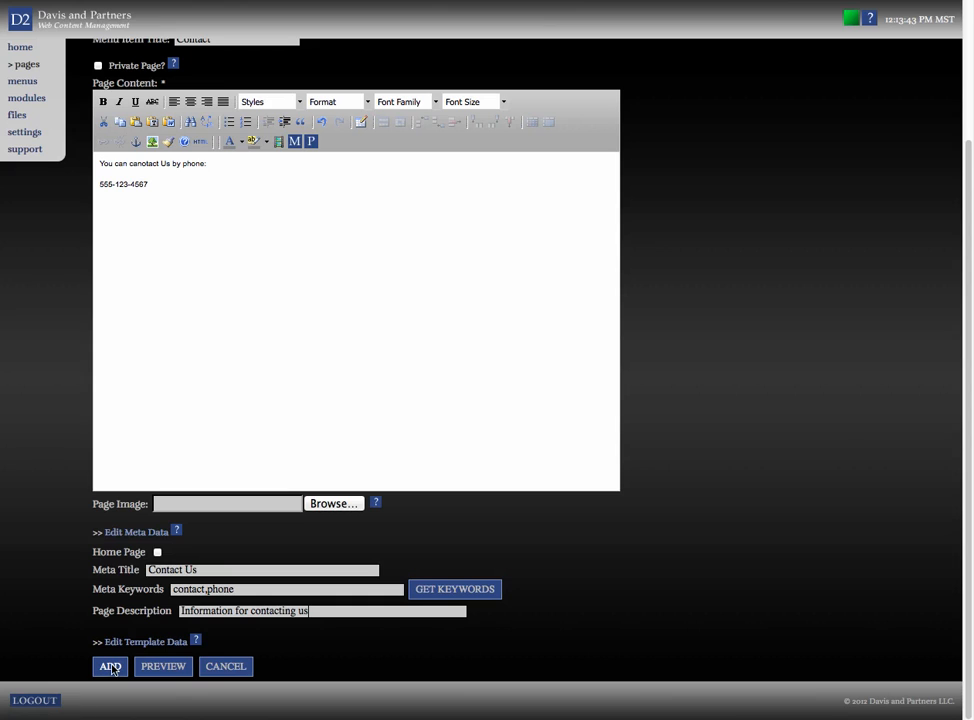
pyautogui.click(112, 668)
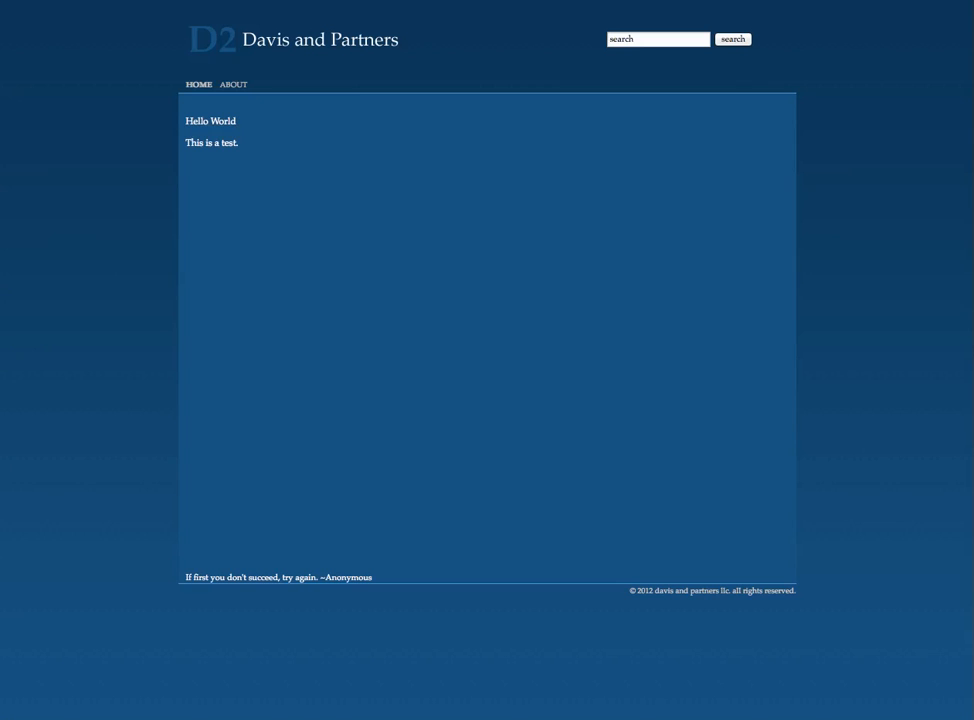
# Step: Reload the live site and view the new Contact page from its navigation
pyautogui.press('super+r')
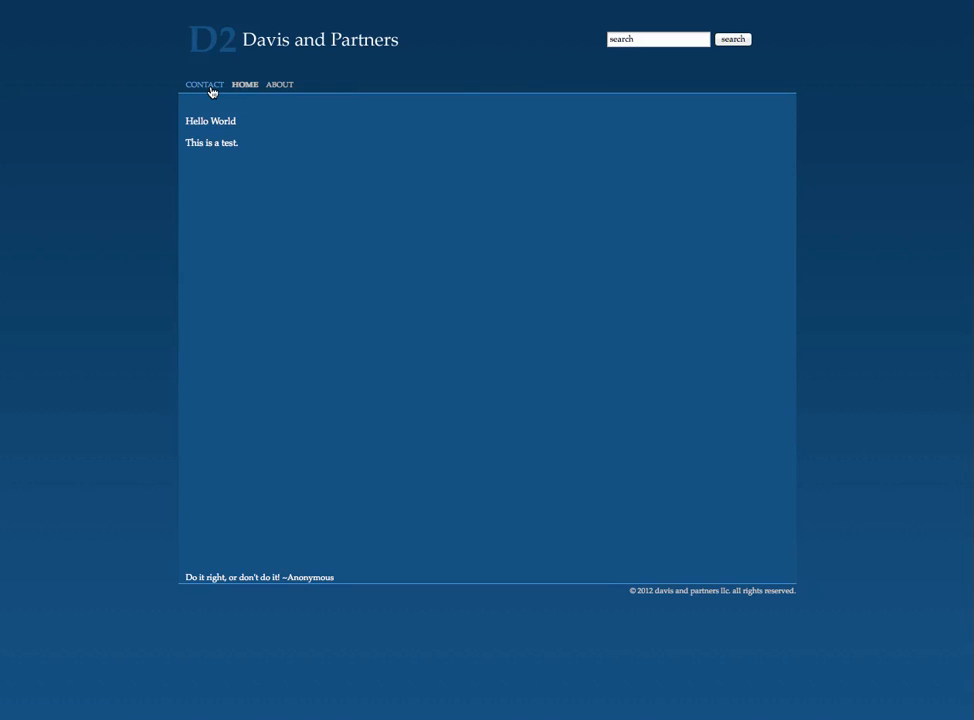
pyautogui.click(212, 88)
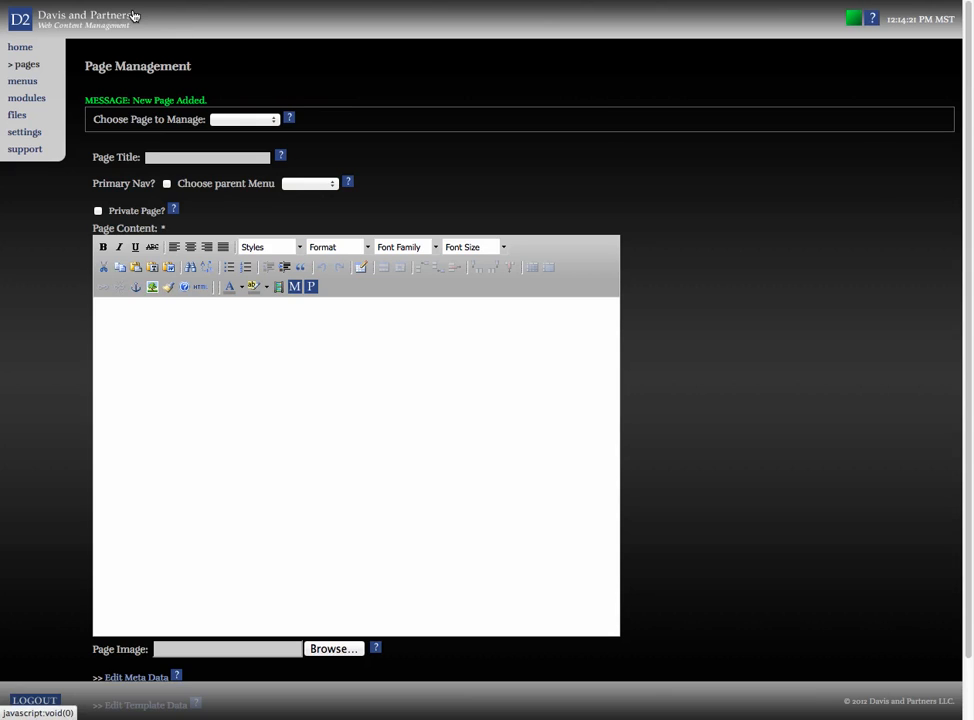
# Step: Move the Contact item below About in the primary navigation order and reload the live site
pyautogui.click(27, 86)
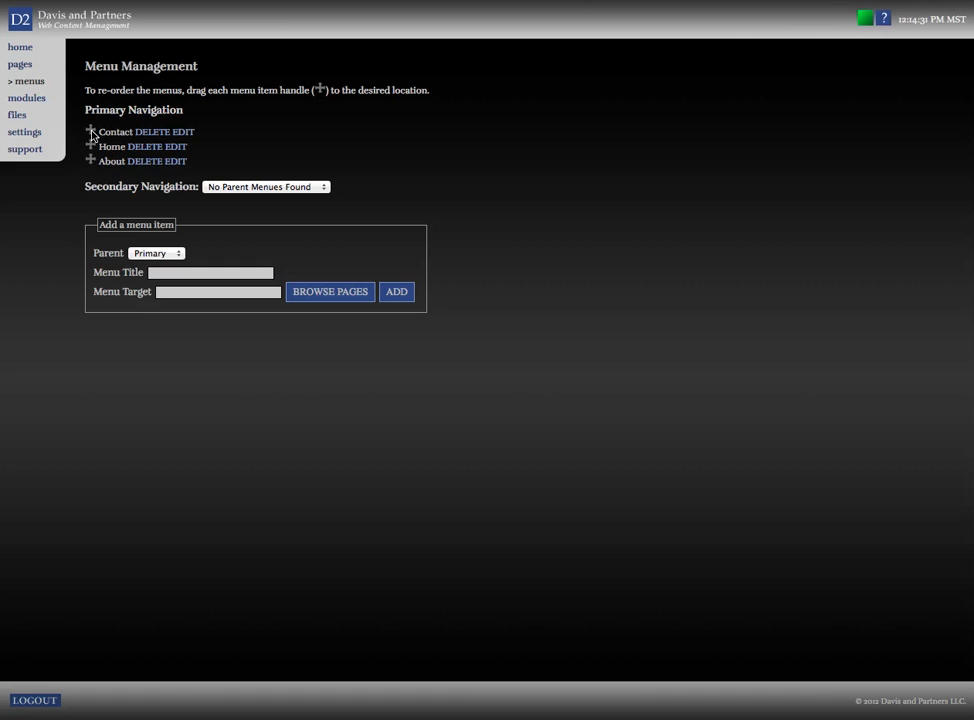
pyautogui.moveTo(92, 137); pyautogui.dragTo(92, 165)
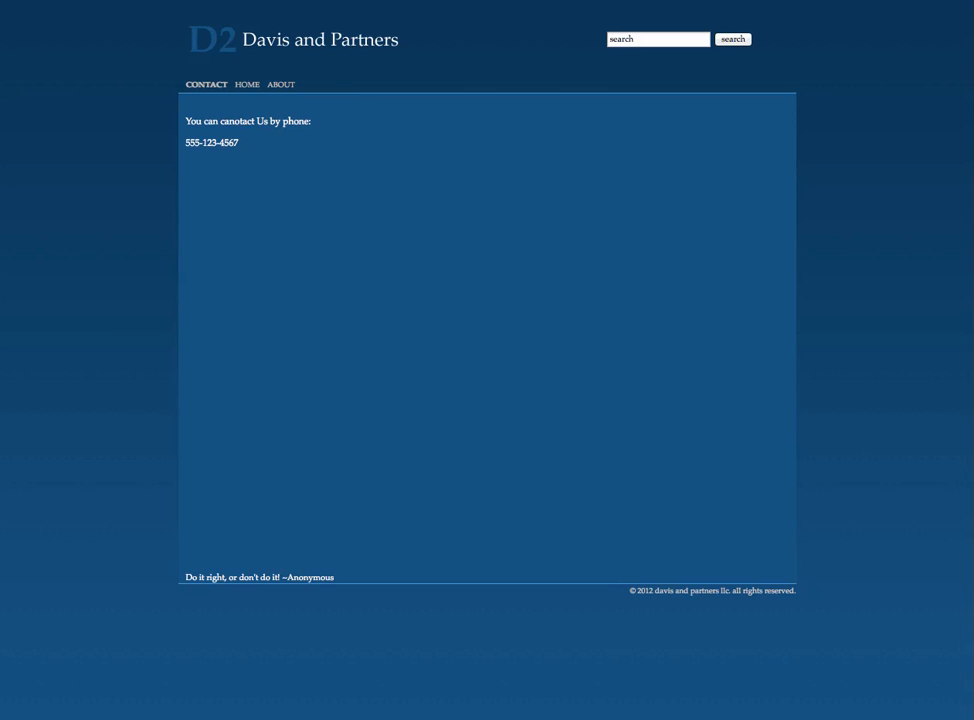
pyautogui.press('super+r')
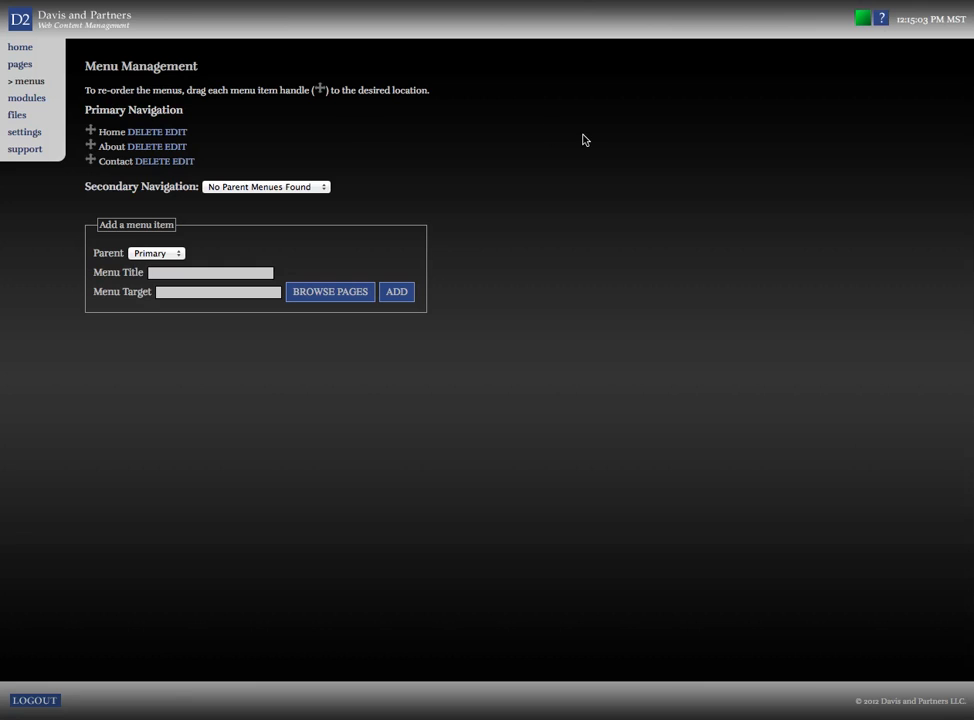
# Step: View the empty page management form and the support request page in the admin area
pyautogui.click(29, 70)
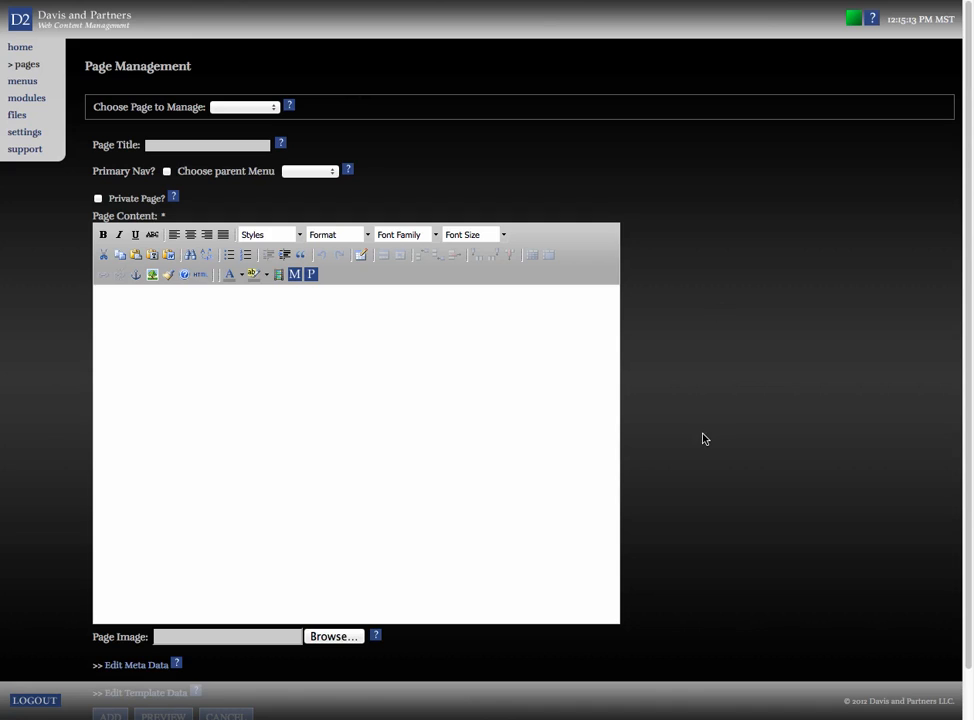
pyautogui.scroll(-1, 704, 438)
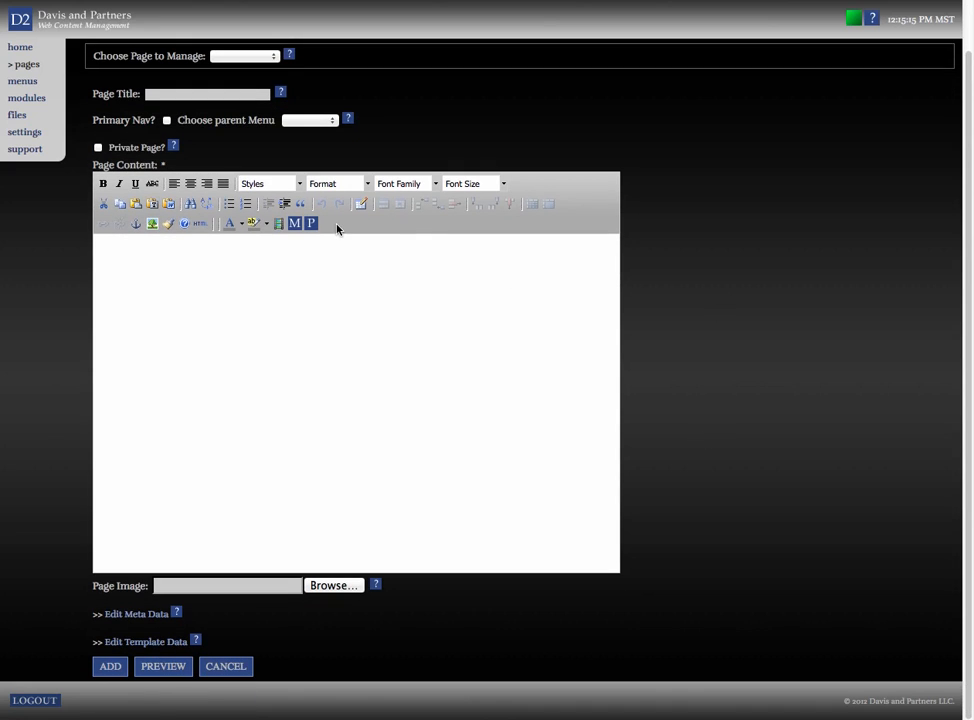
pyautogui.click(18, 150)
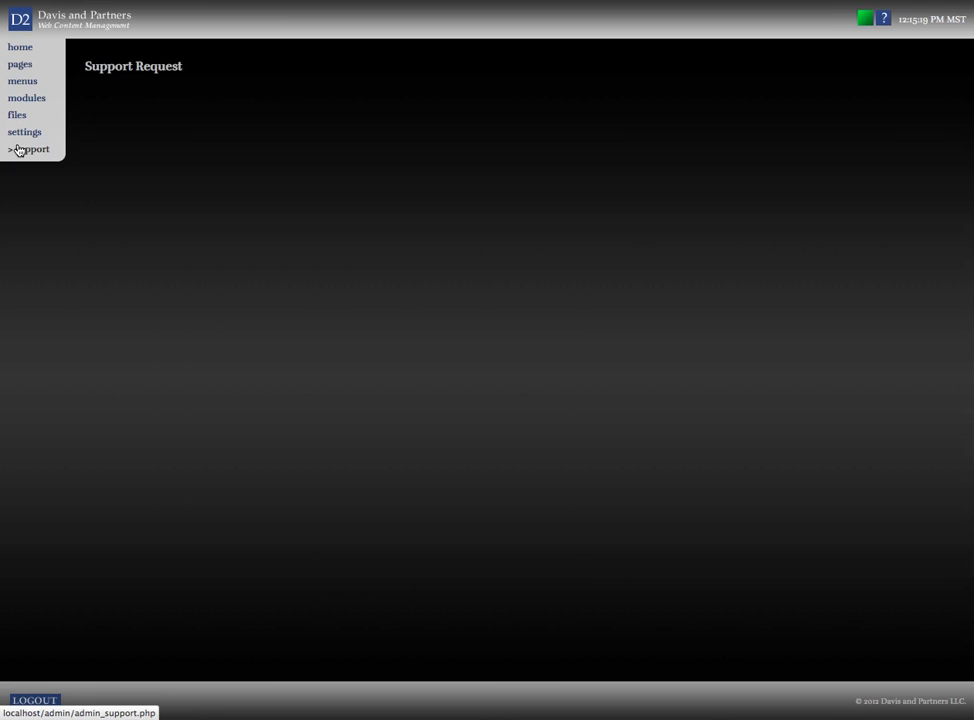